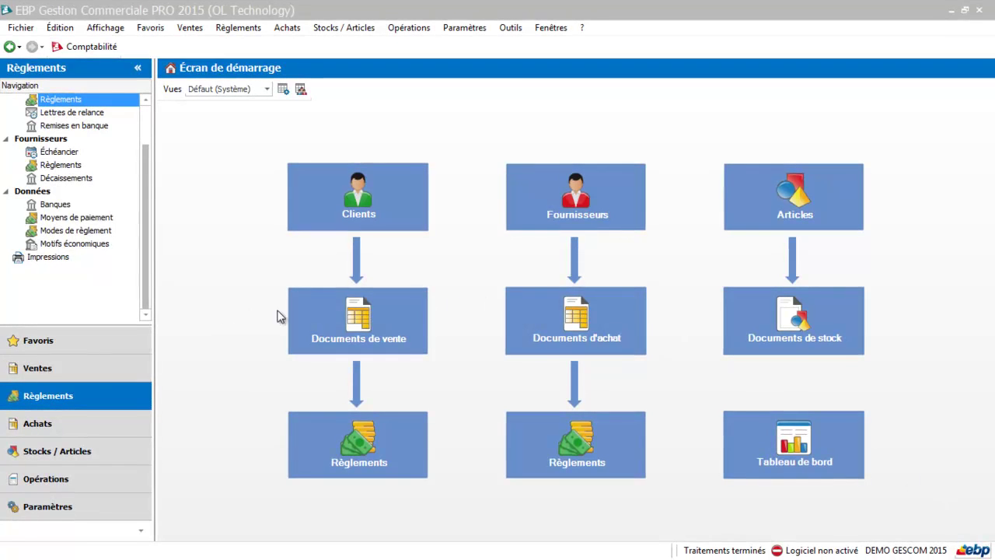
Create a new payment for TOP OFFICE's sales invoice FA00000001 from the list of customer invoices
{"action": "left_click", "coordinate": [337, 318]}
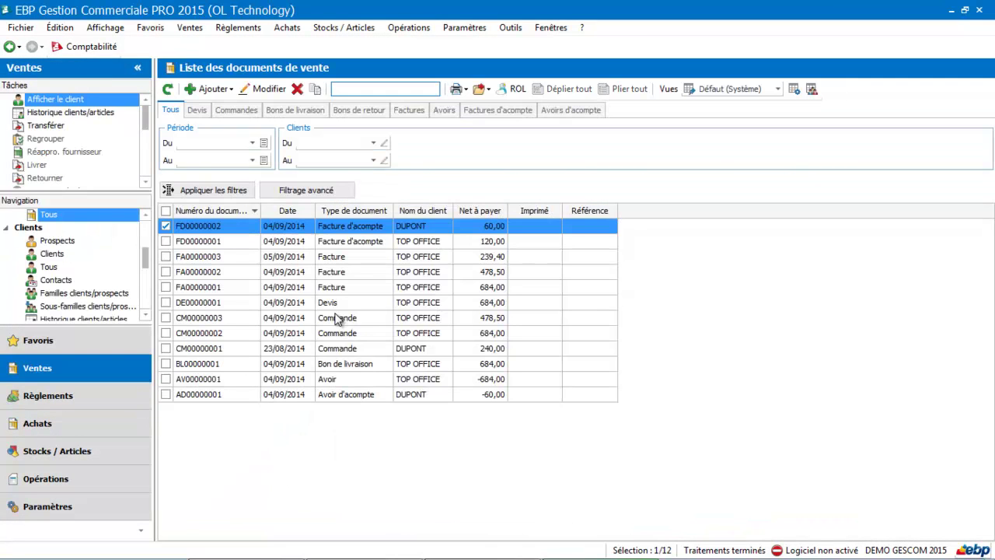
{"action": "left_click", "coordinate": [418, 114]}
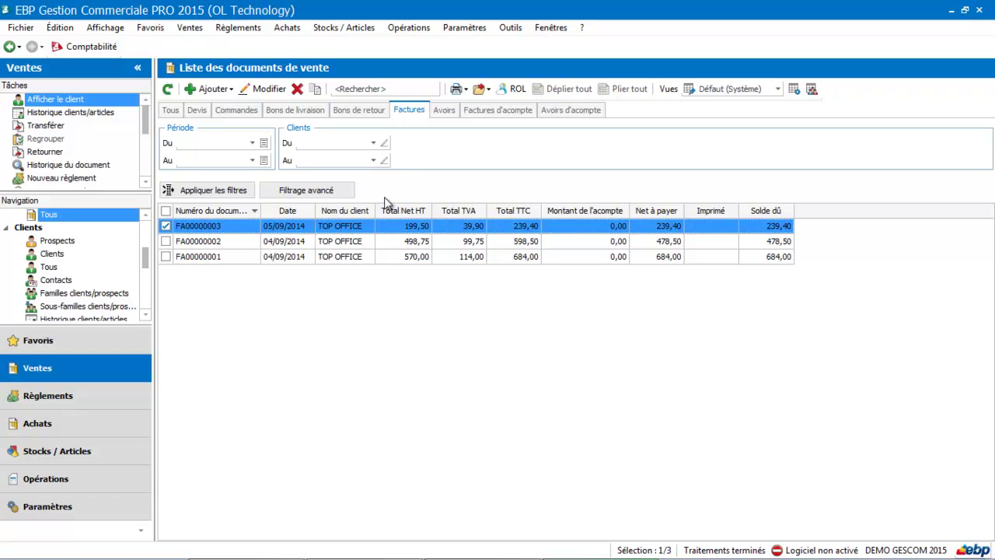
{"action": "left_click", "coordinate": [405, 255]}
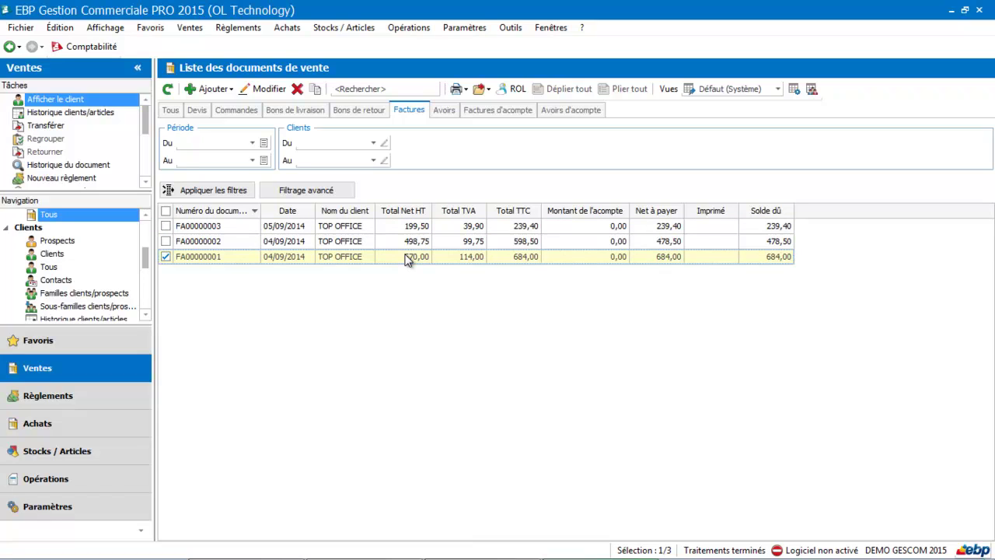
{"action": "right_click", "coordinate": [404, 258]}
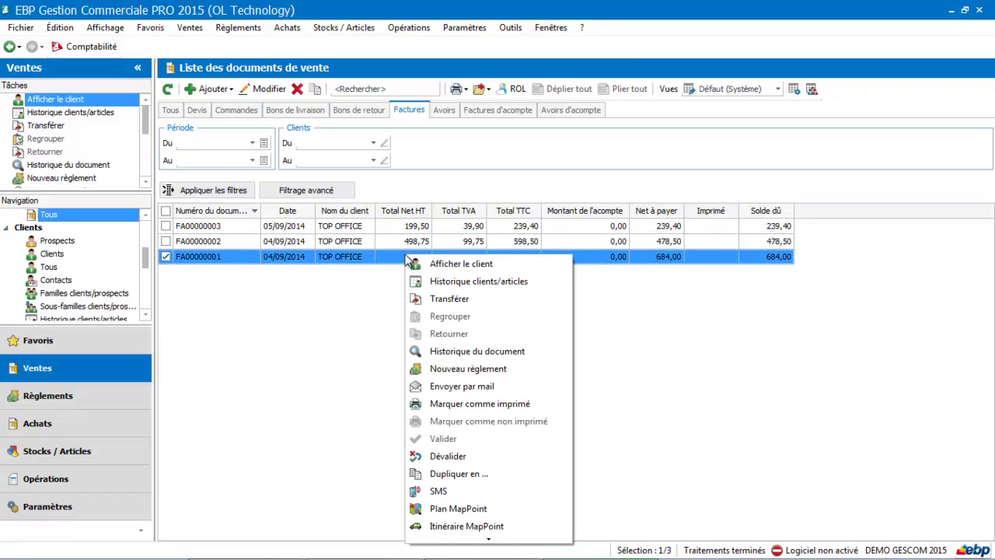
{"action": "left_click", "coordinate": [435, 372]}
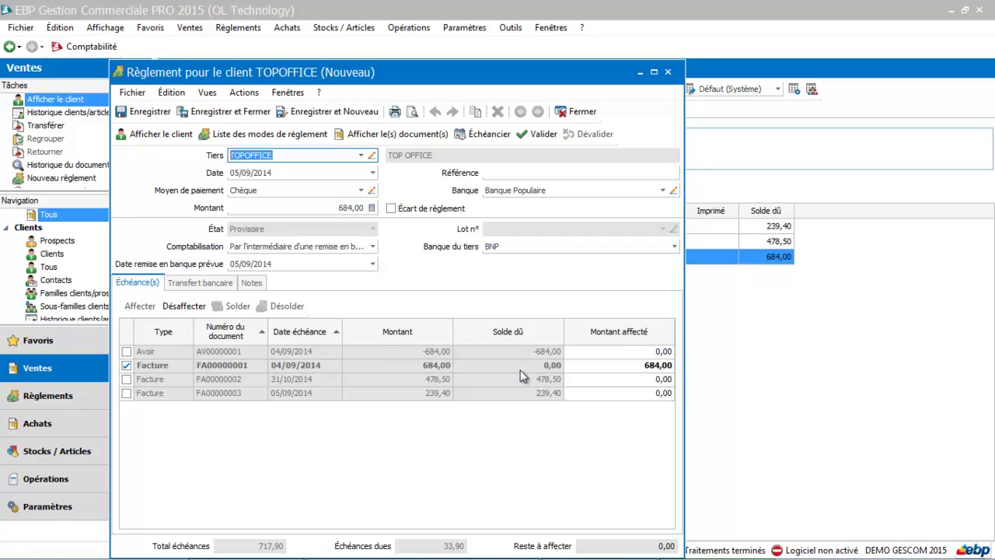
Choose Banque Populaire as the payment's bank and enter the reference "Reglt par cheque client top office"
{"action": "left_click", "coordinate": [490, 192]}
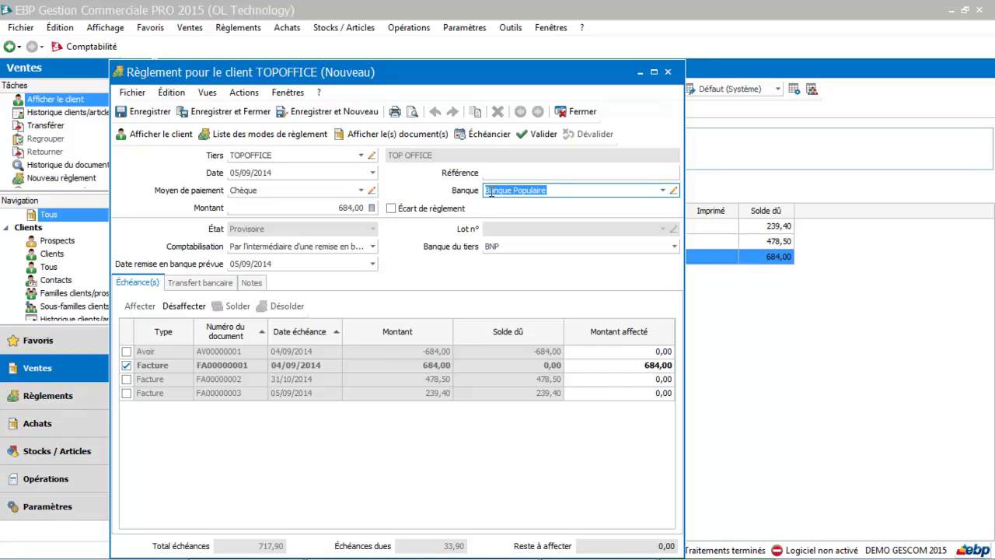
{"action": "left_click", "coordinate": [663, 191]}
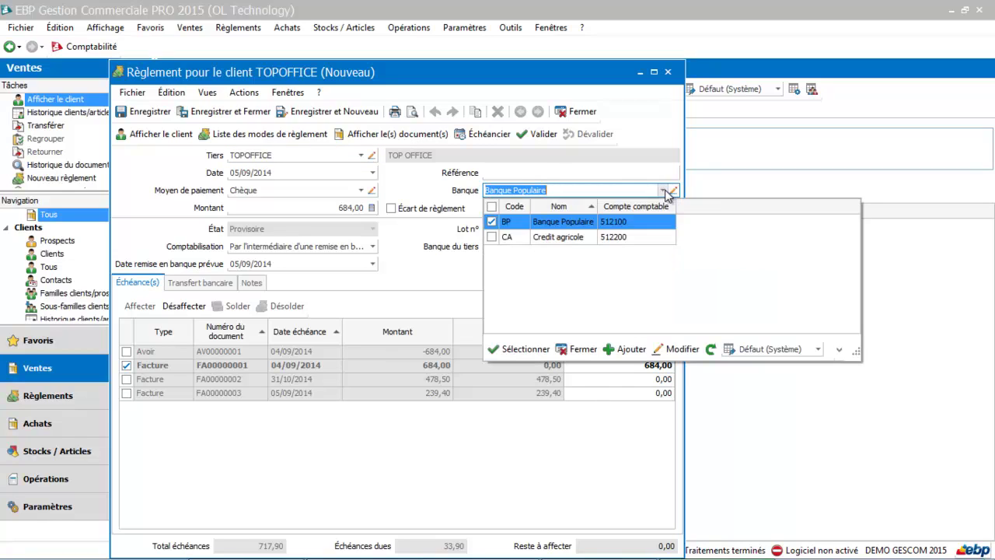
{"action": "left_click", "coordinate": [550, 224]}
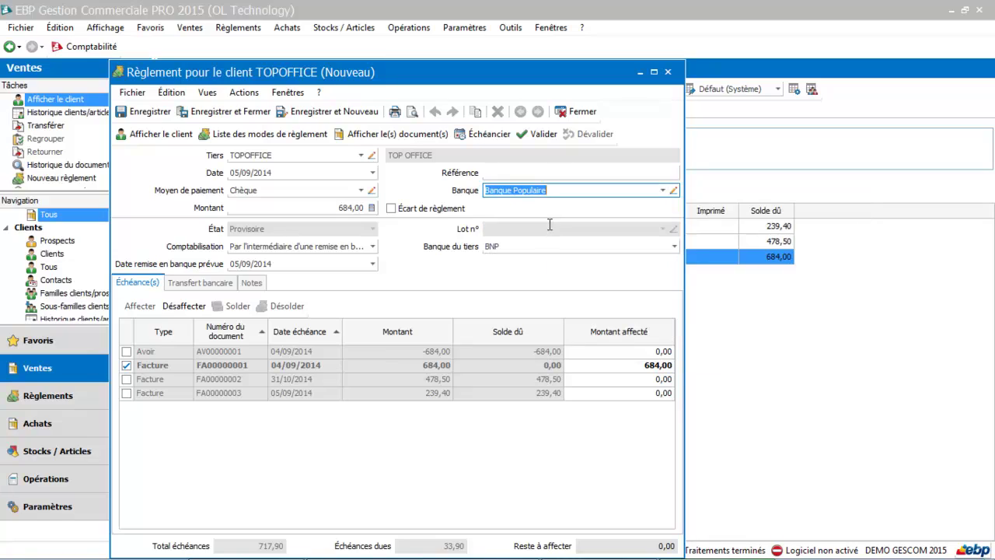
{"action": "left_click", "coordinate": [533, 173]}
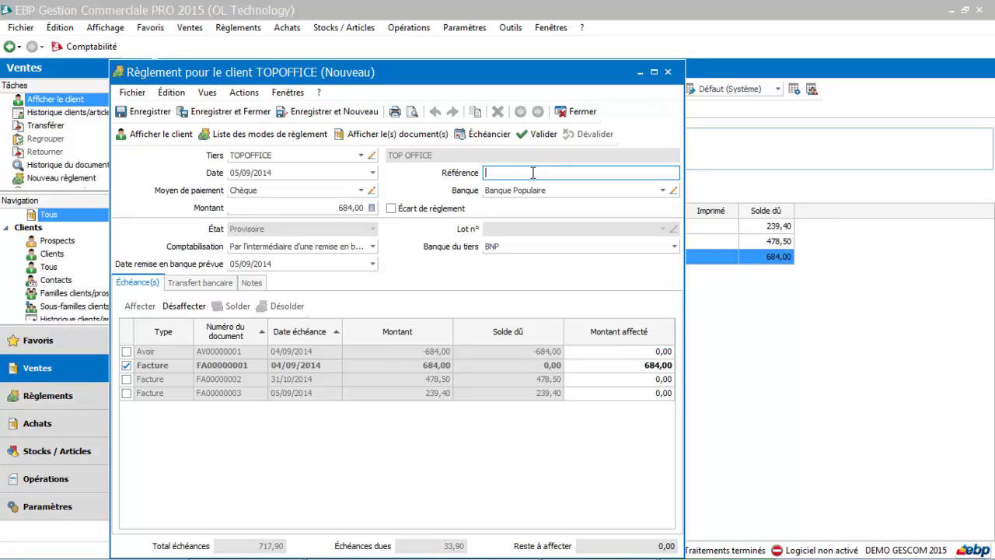
{"action": "type", "text": "Reglt par chèque client top office"}
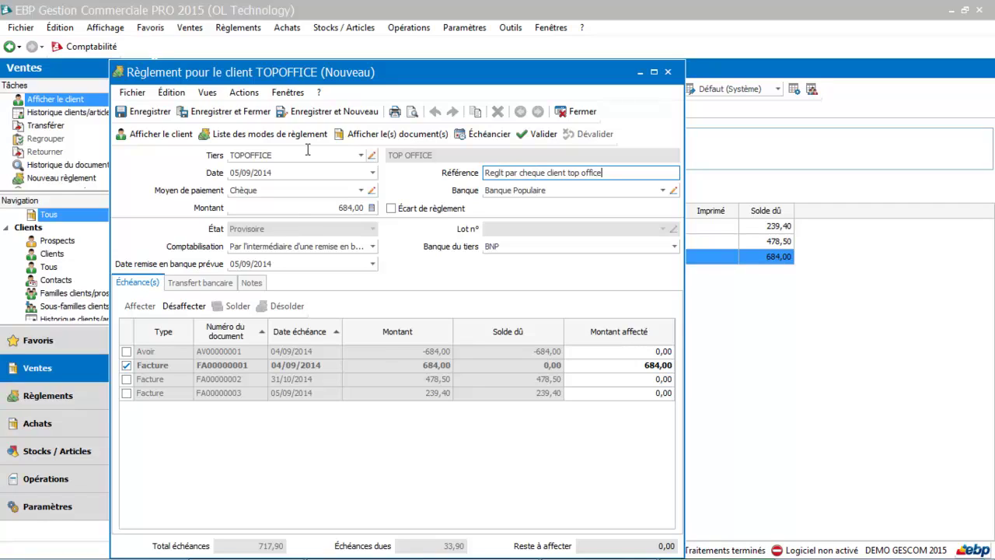
Set the customer payment's Comptabilisation to "En tant que règlement", then save and close it
{"action": "left_click", "coordinate": [270, 247]}
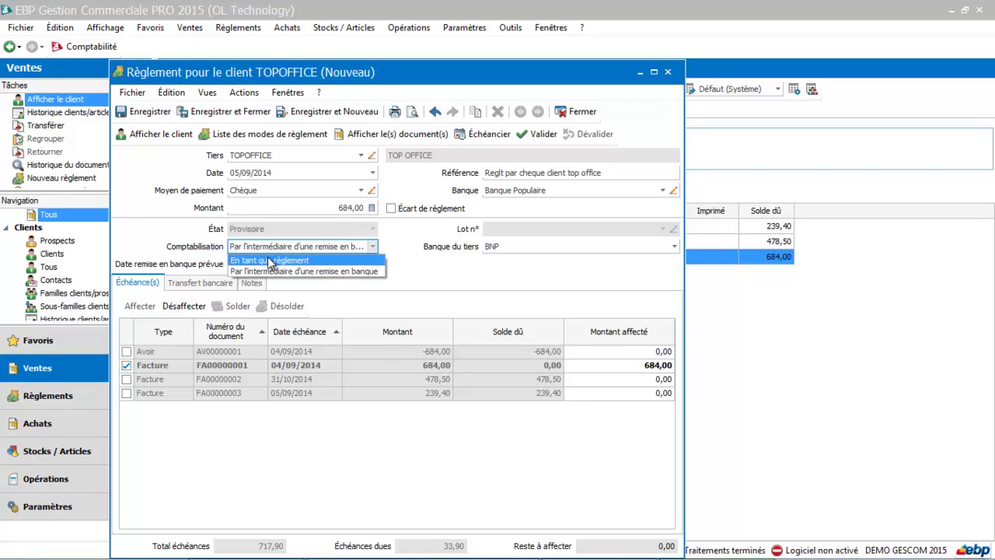
{"action": "left_click", "coordinate": [269, 260]}
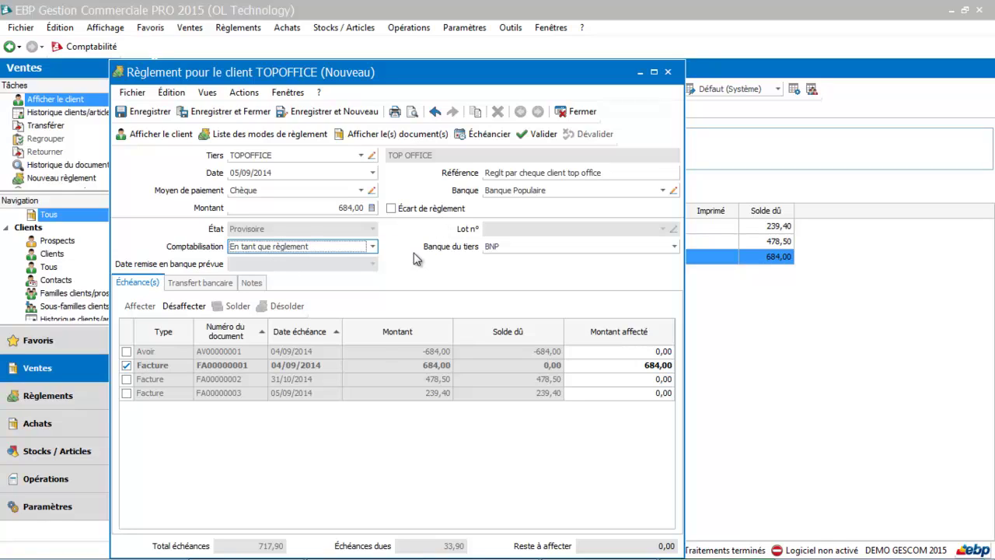
{"action": "left_click", "coordinate": [230, 114]}
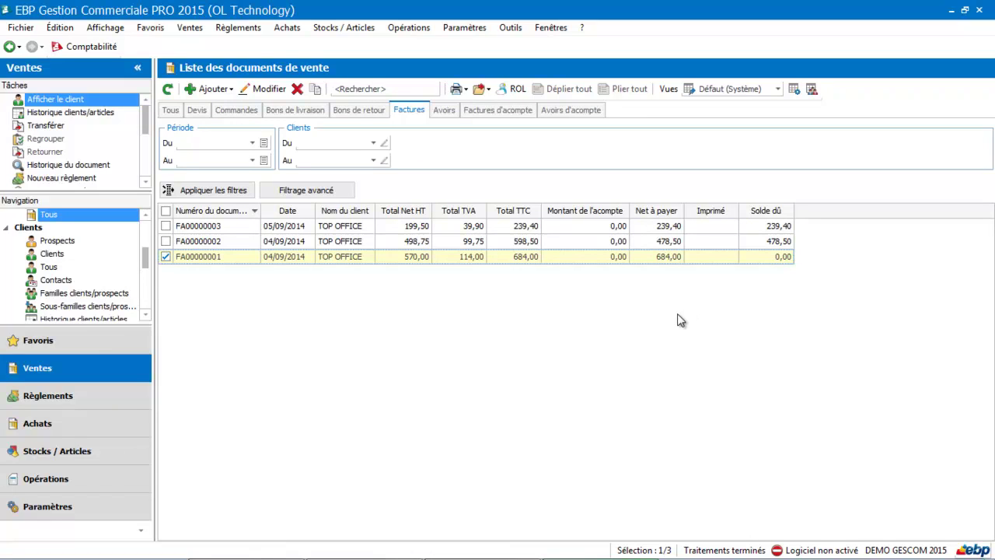
Display the list of customer payments to check the recorded entry
{"action": "left_click", "coordinate": [70, 398]}
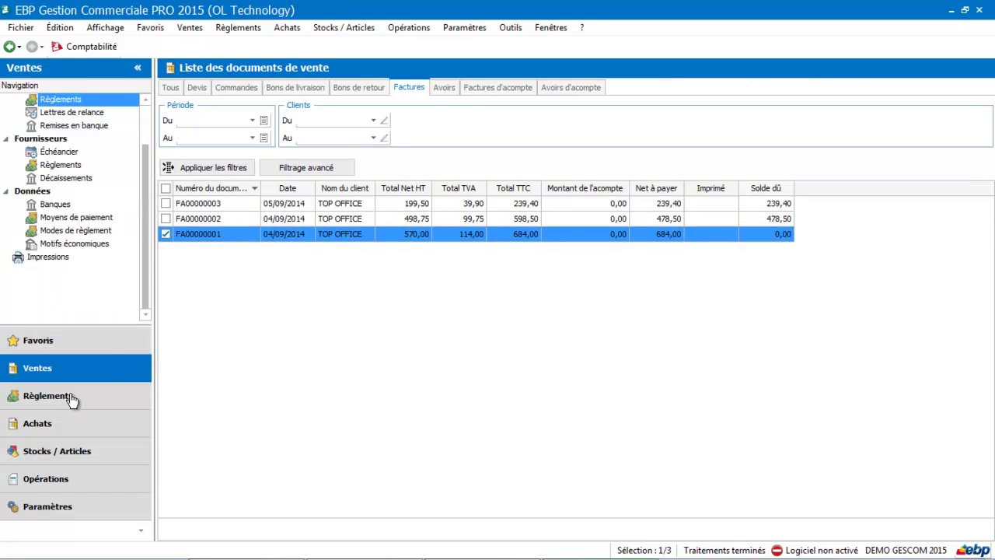
{"action": "left_click", "coordinate": [146, 315]}
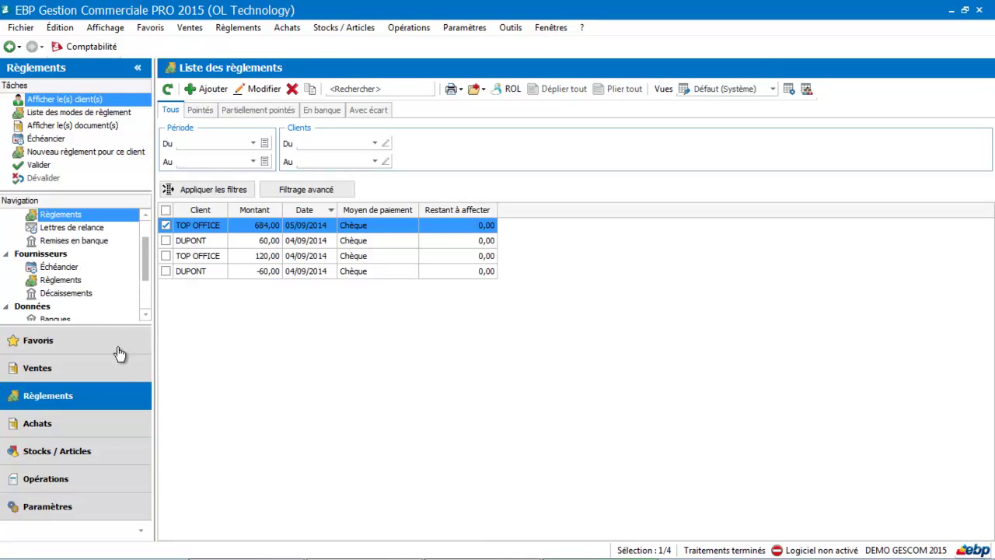
Create a new payment for HP's purchase invoice FF00000001 from the list of supplier invoices
{"action": "left_click", "coordinate": [88, 433]}
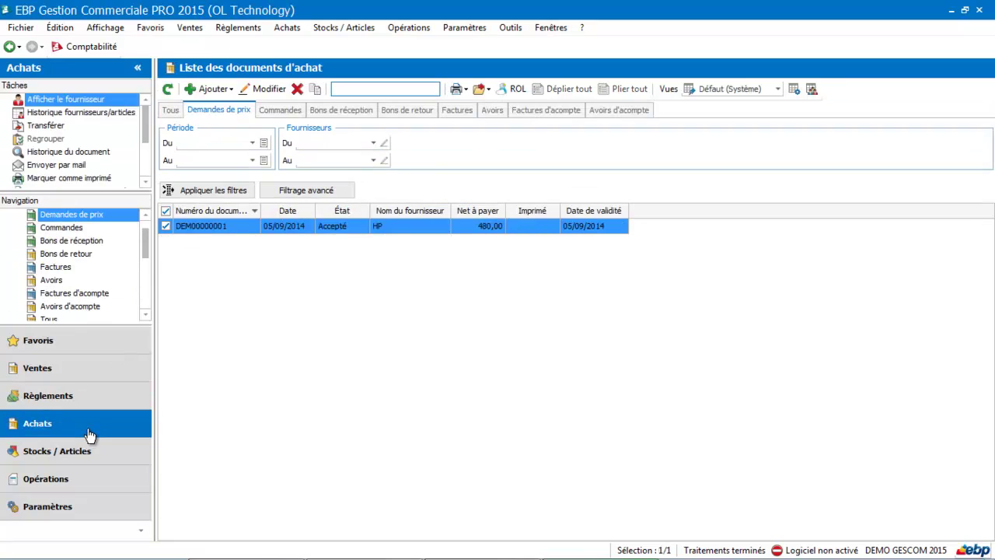
{"action": "left_click", "coordinate": [447, 113]}
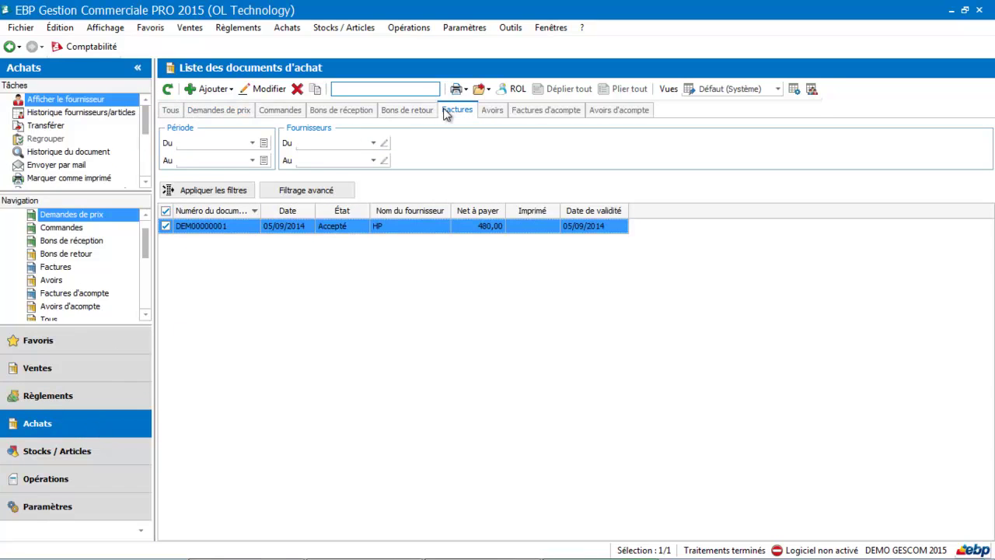
{"action": "right_click", "coordinate": [375, 225]}
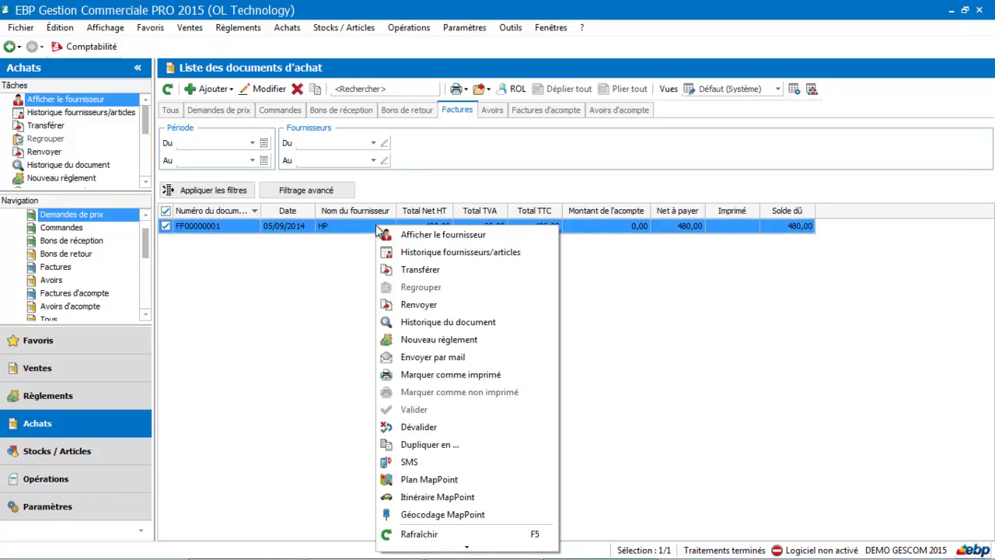
{"action": "left_click", "coordinate": [404, 340]}
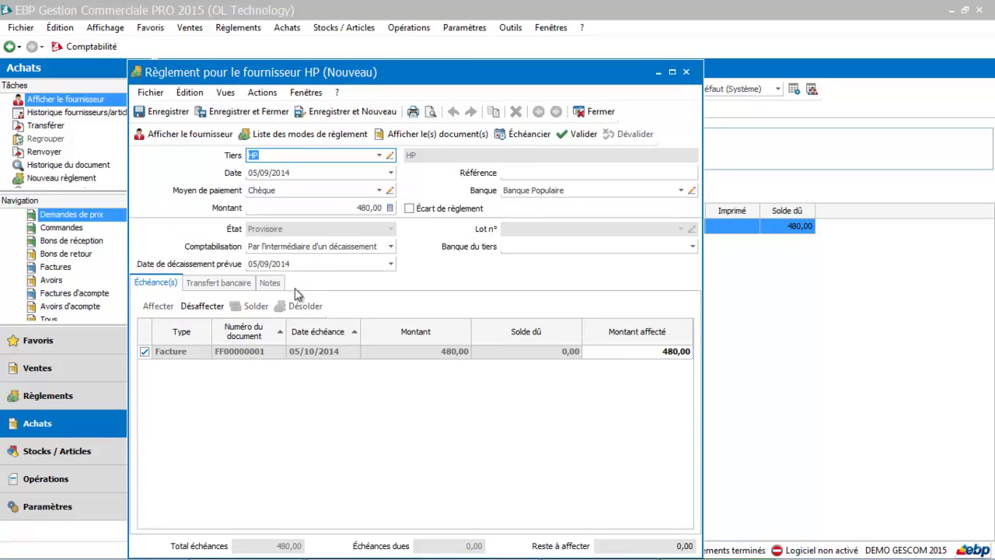
Enter "Chèque N 123" as the reference of the supplier payment
{"action": "left_click", "coordinate": [577, 173]}
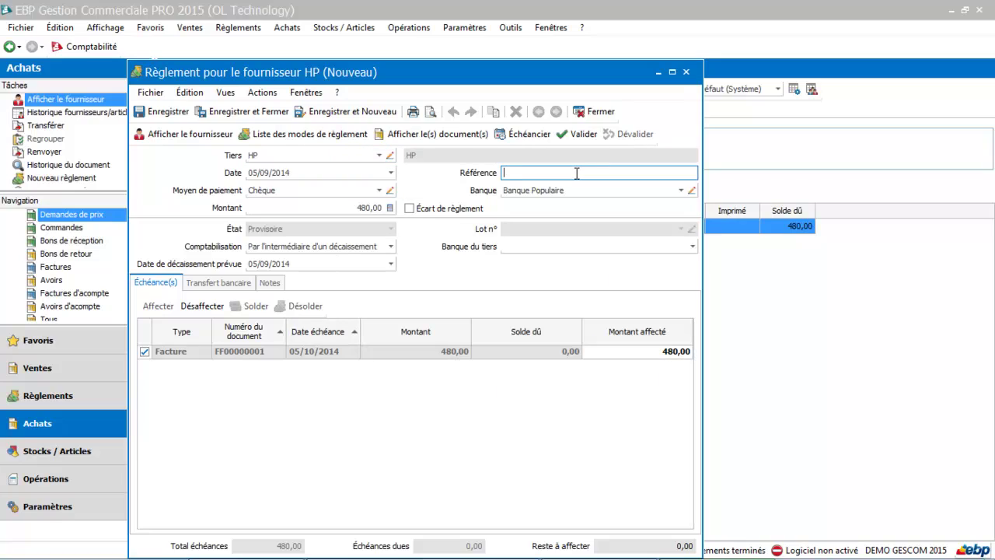
{"action": "type", "text": "Chèque N 123"}
{"action": "key", "text": "Tab"}
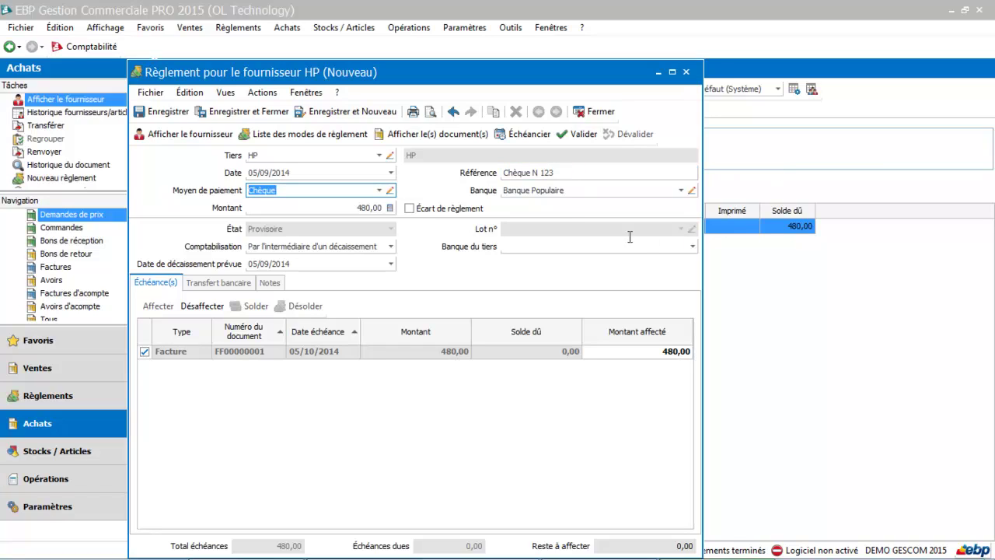
Set the supplier payment's Comptabilisation to "En tant que règlement", then save and close it
{"action": "left_click", "coordinate": [346, 247]}
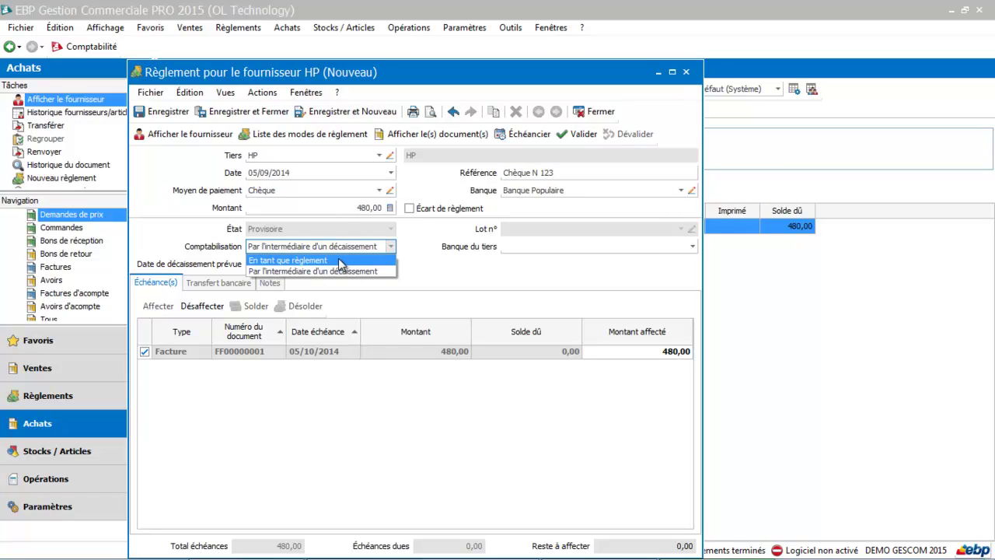
{"action": "left_click", "coordinate": [339, 262]}
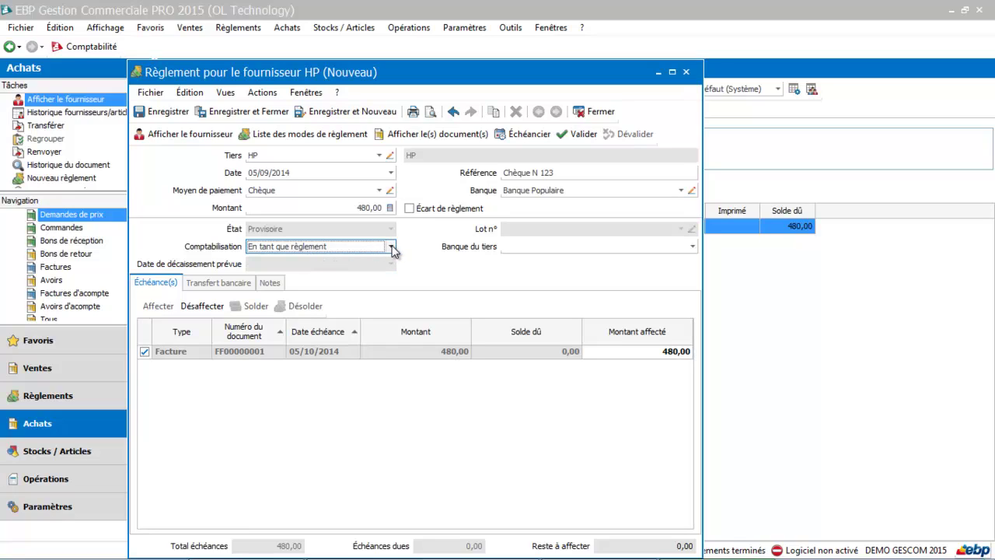
{"action": "left_click", "coordinate": [392, 247]}
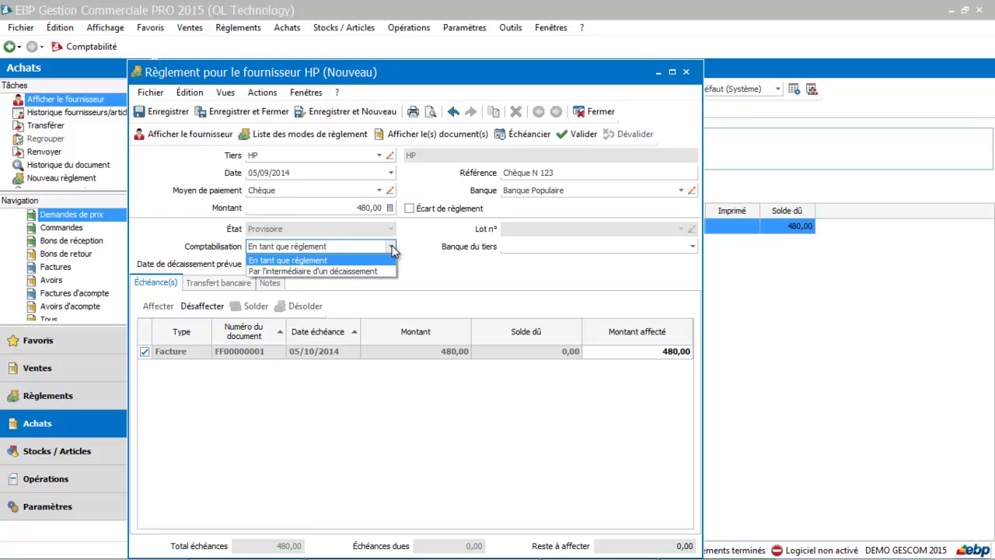
{"action": "left_click", "coordinate": [343, 261]}
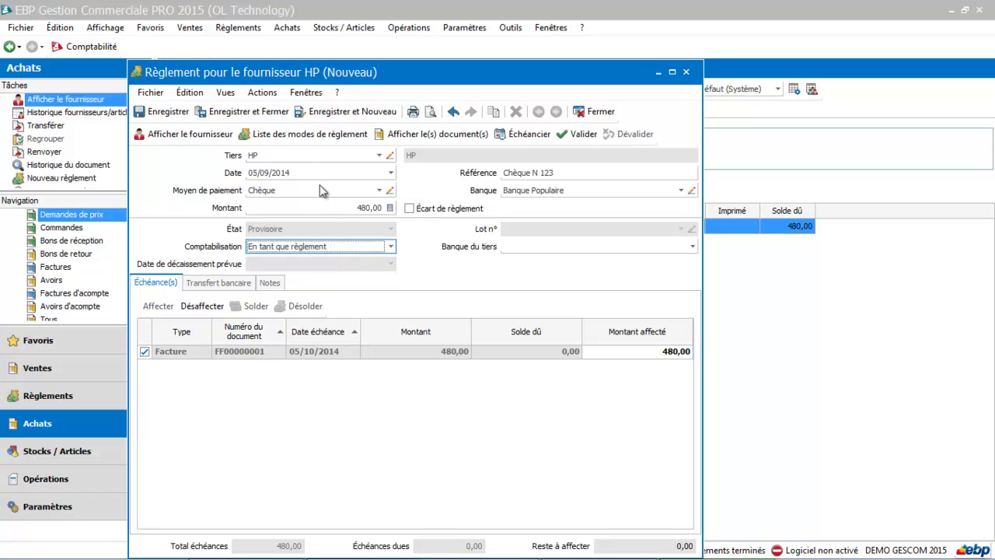
{"action": "left_click", "coordinate": [270, 113]}
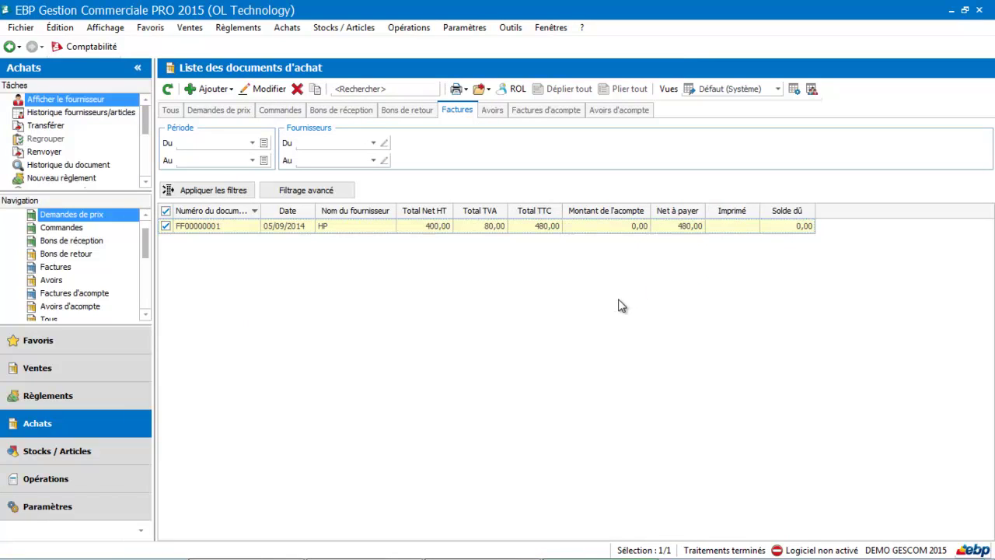
Add a new payment from the customer payments list and select the first listed customer as the Tiers
{"action": "left_click", "coordinate": [97, 398]}
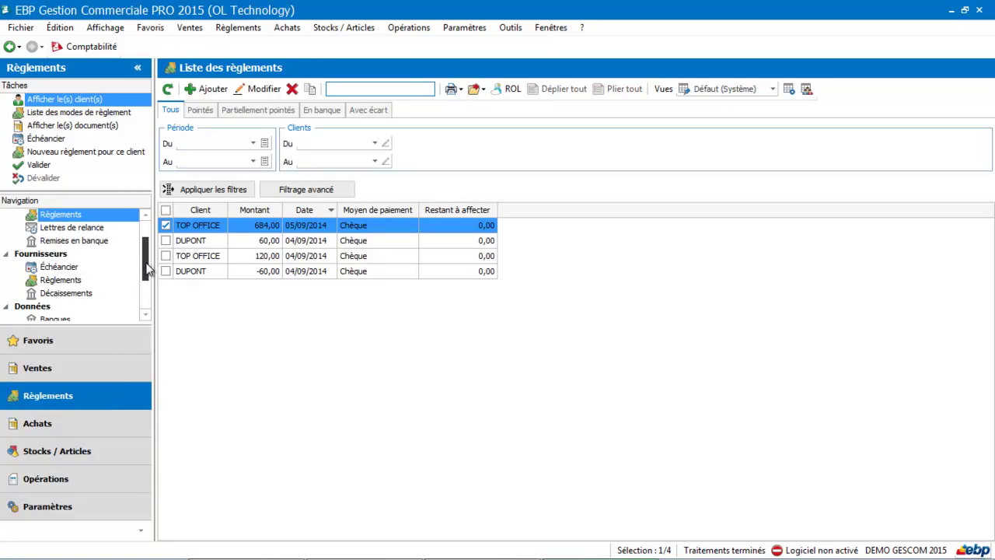
{"action": "scroll", "coordinate": [145, 260], "scroll_direction": "up", "scroll_amount": 1}
{"action": "left_click_drag", "start_coordinate": [145, 261], "coordinate": [143, 247]}
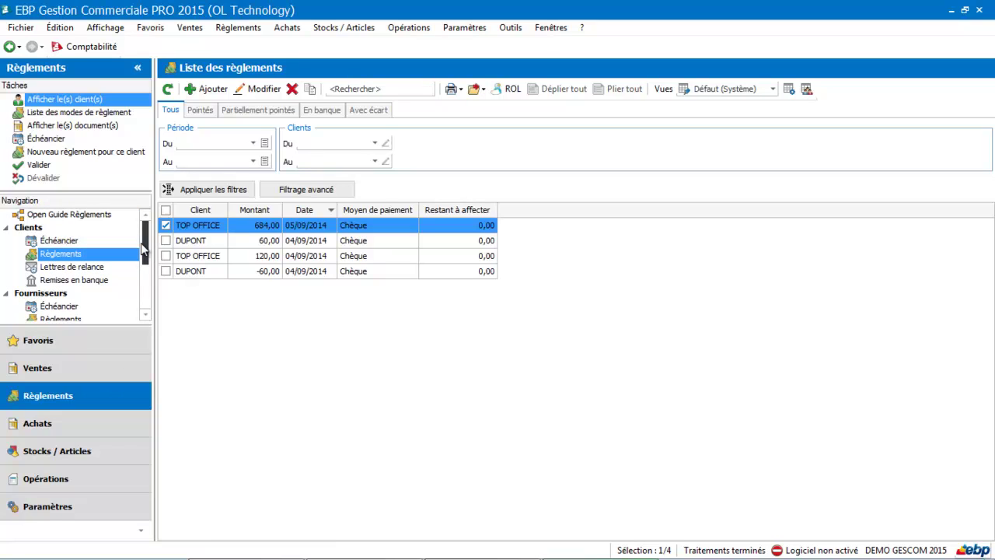
{"action": "left_click", "coordinate": [210, 88]}
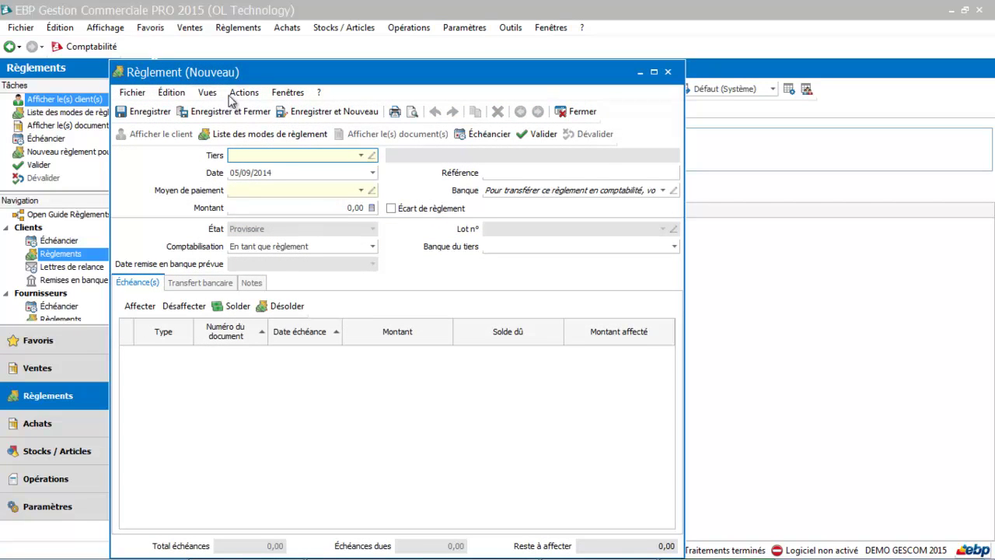
{"action": "left_click", "coordinate": [362, 155]}
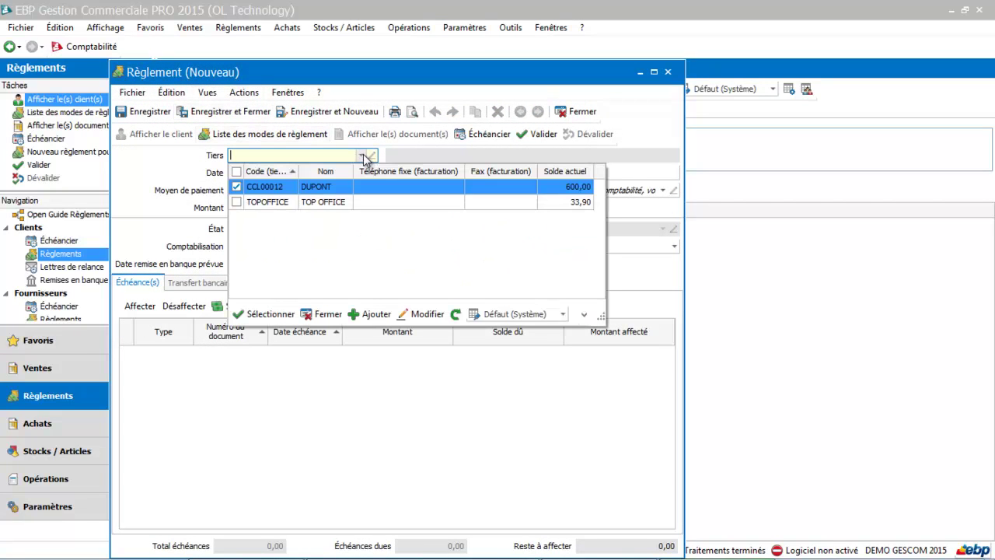
{"action": "left_click", "coordinate": [339, 187]}
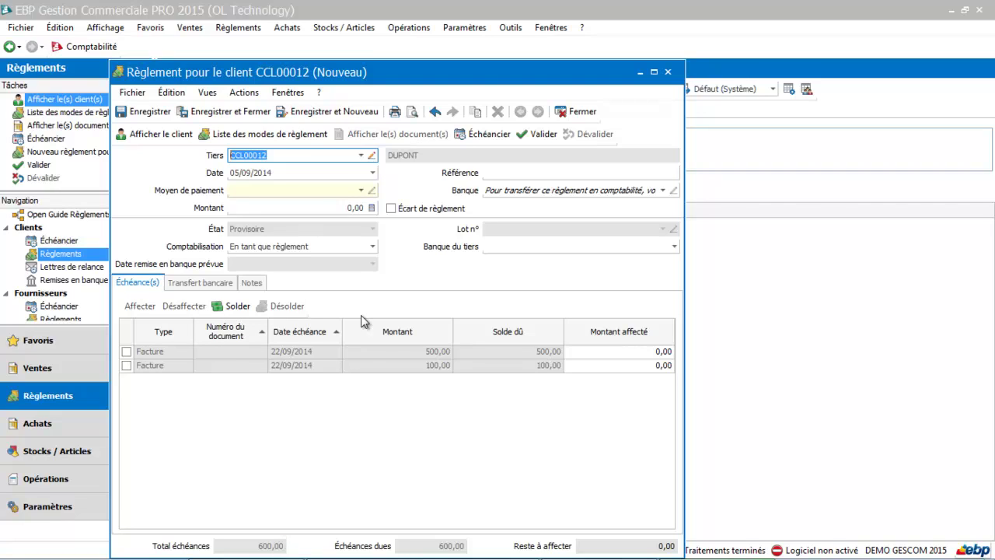
Set the payment method to Chèque and the Comptabilisation to "Par l'intermédiaire d'une remise en banque"
{"action": "left_click", "coordinate": [360, 190]}
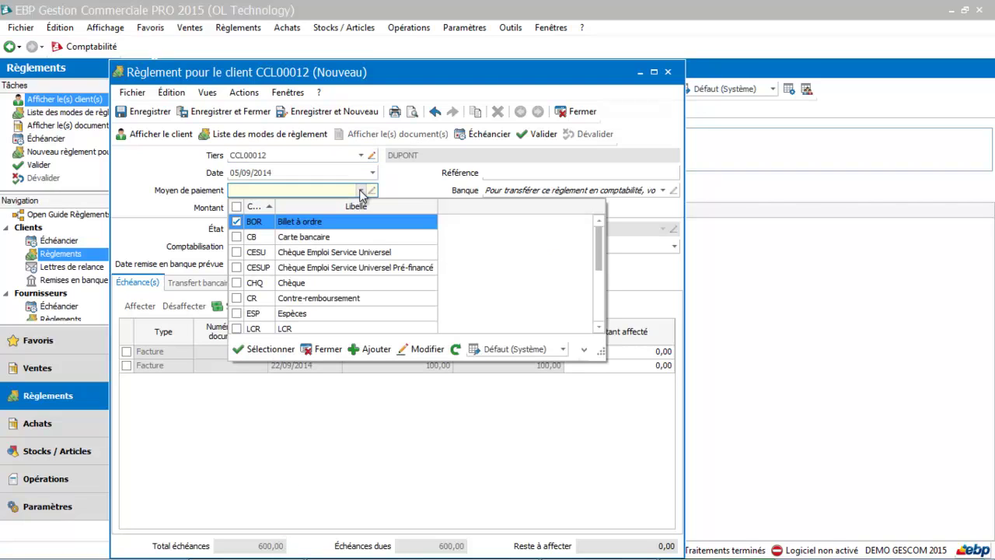
{"action": "left_click", "coordinate": [410, 286]}
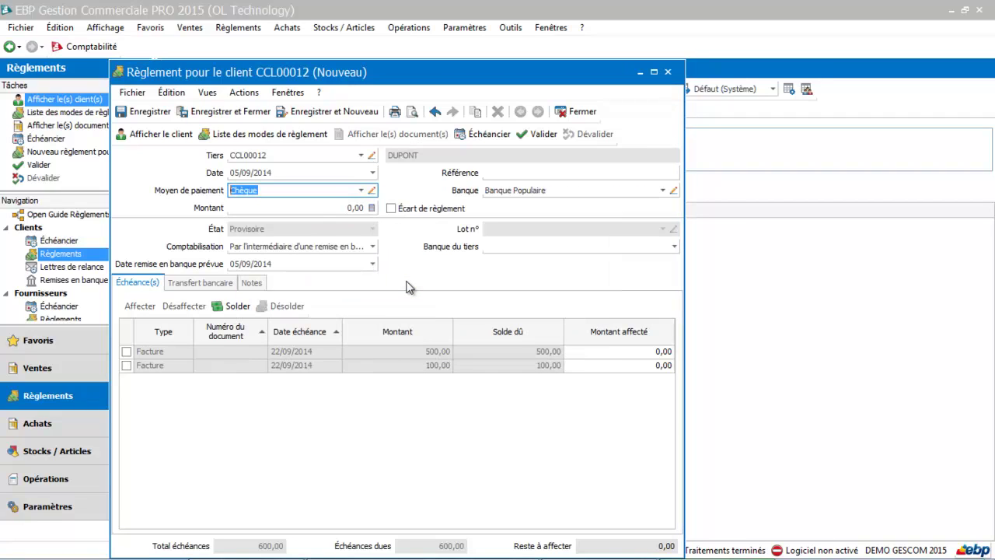
{"action": "left_click", "coordinate": [372, 246]}
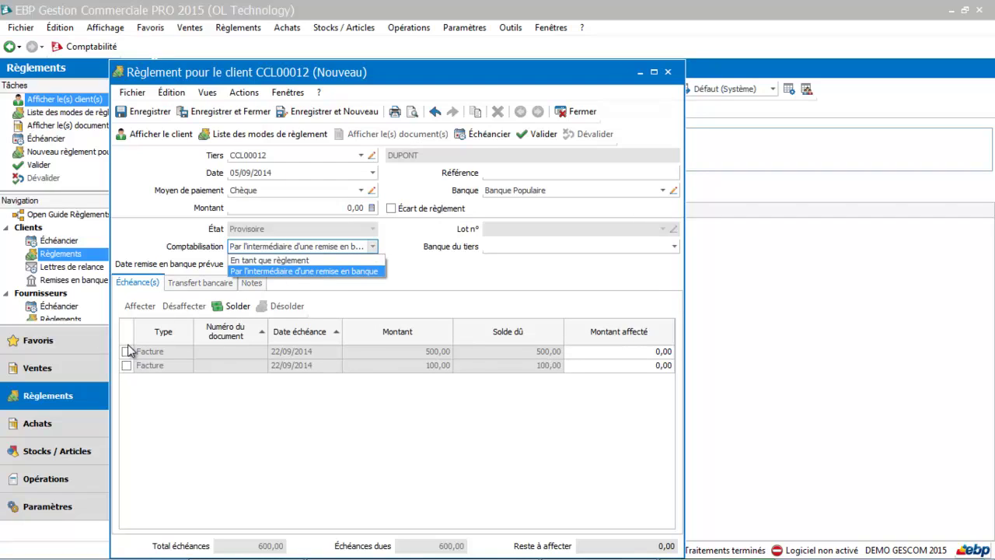
{"action": "left_click", "coordinate": [256, 271]}
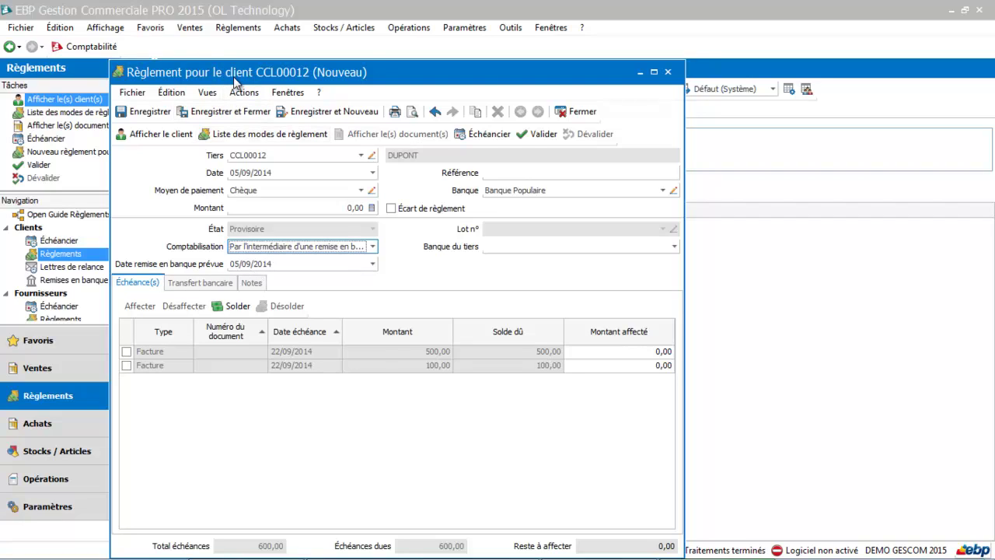
Set the customer payment's Montant to 600,00 and allocate it to both the 500,00 and 100,00 invoice due dates
{"action": "left_click", "coordinate": [126, 351]}
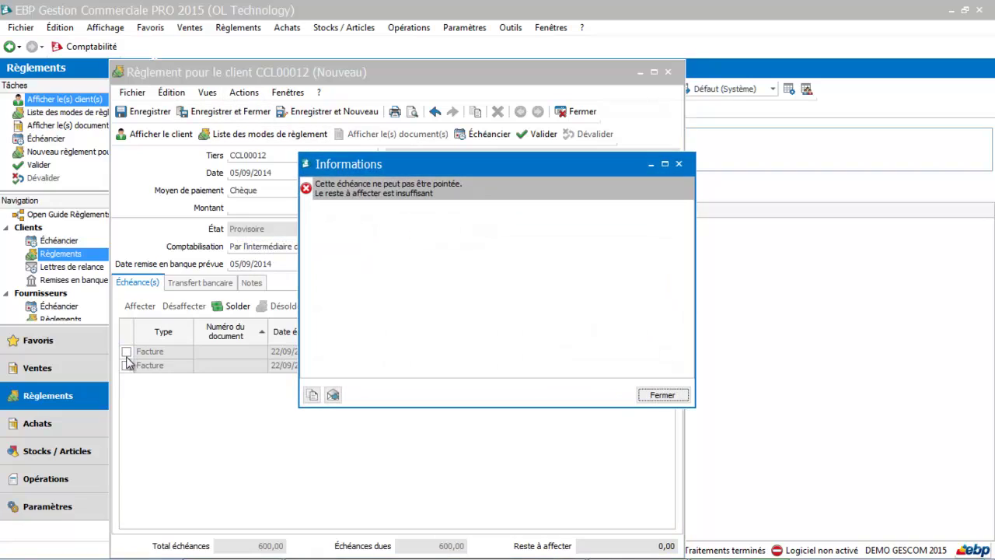
{"action": "left_click", "coordinate": [664, 395]}
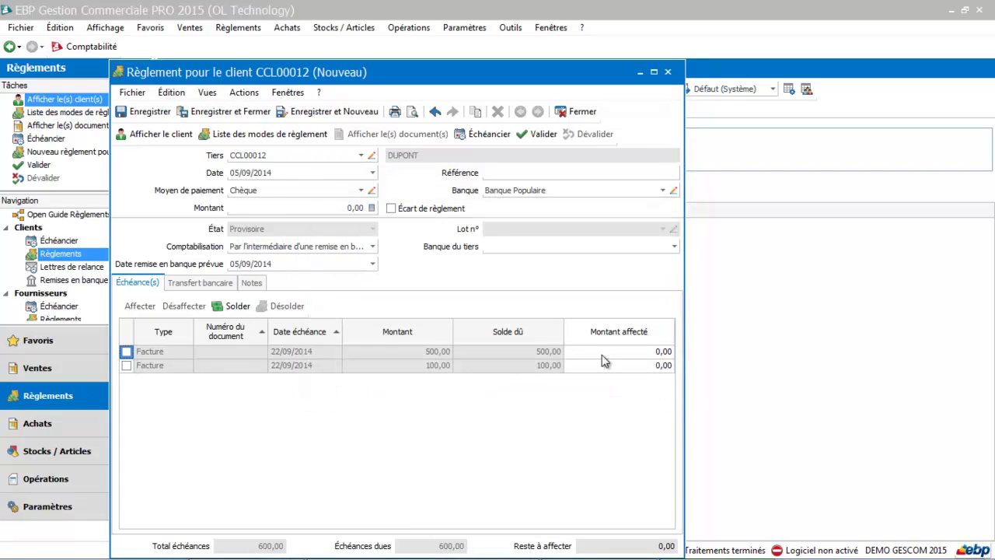
{"action": "left_click", "coordinate": [335, 209]}
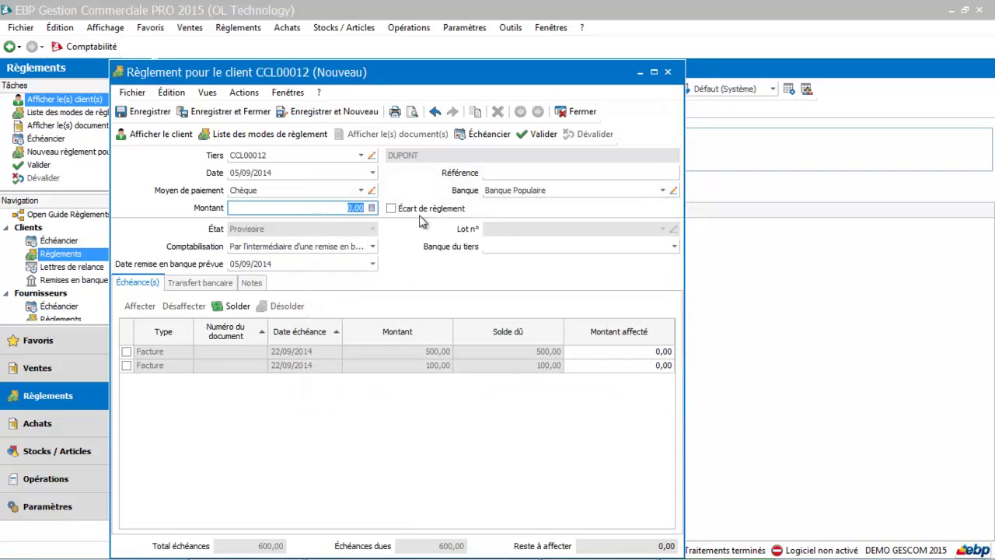
{"action": "type", "text": "600"}
{"action": "key", "text": "Tab"}
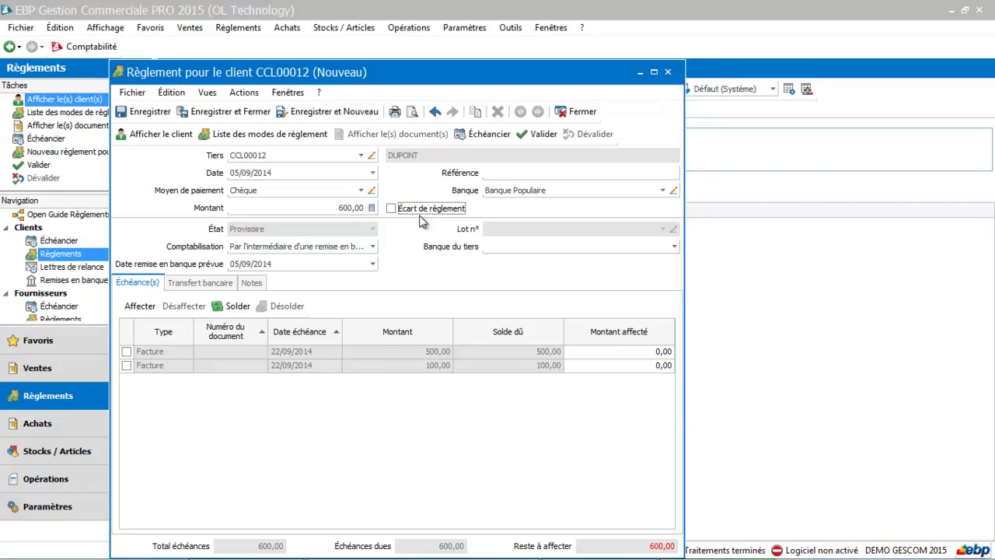
{"action": "left_click", "coordinate": [126, 351]}
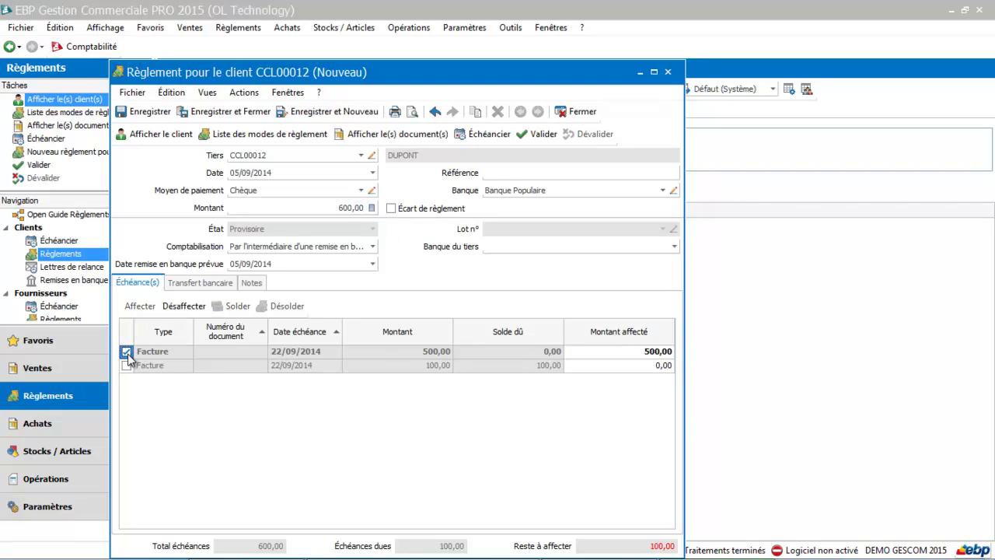
{"action": "left_click", "coordinate": [126, 366]}
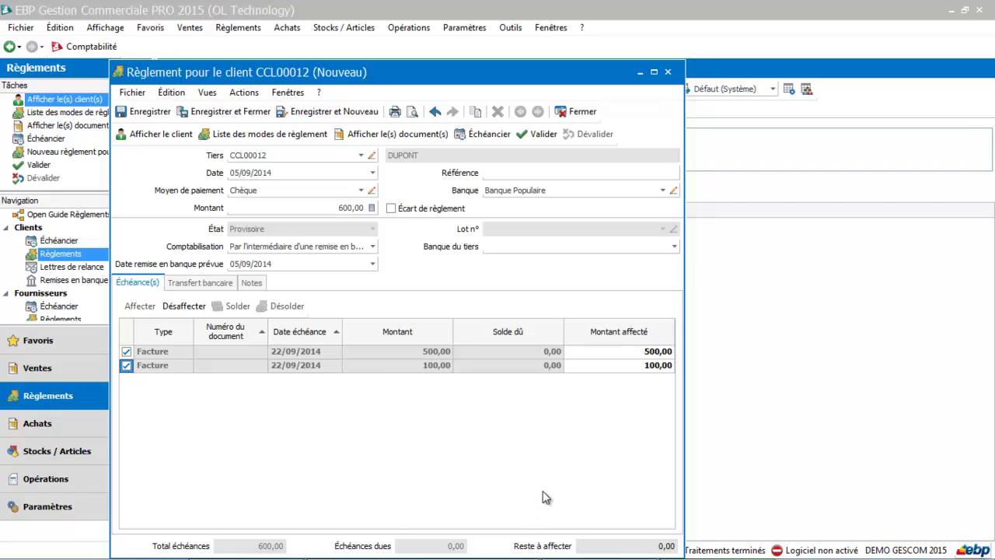
Enter a payment reference made of "Reglt", the customer's name and "par chèque"
{"action": "left_click", "coordinate": [520, 170]}
{"action": "type", "text": "Reglt "}
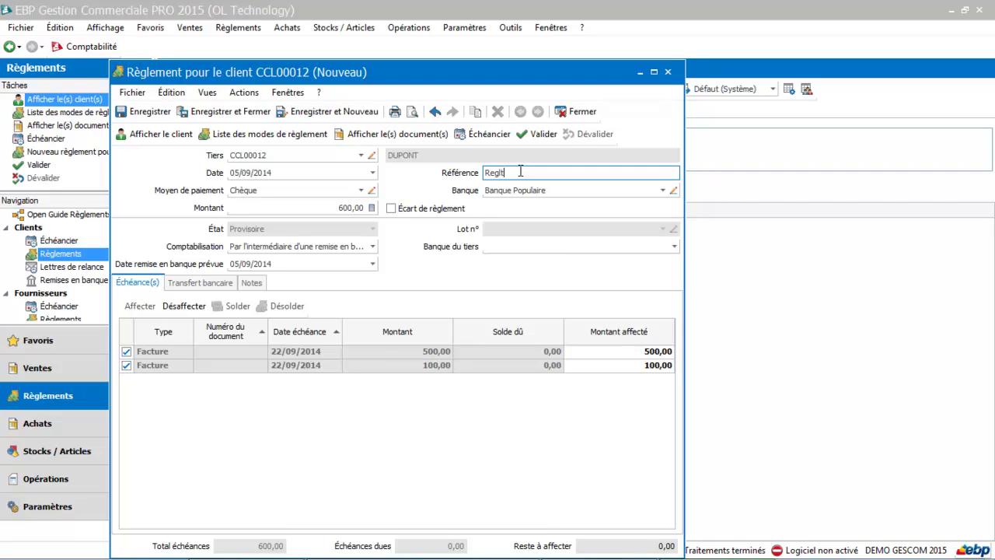
{"action": "type", "text": "DUPONT par chèque"}
{"action": "key", "text": "Tab"}
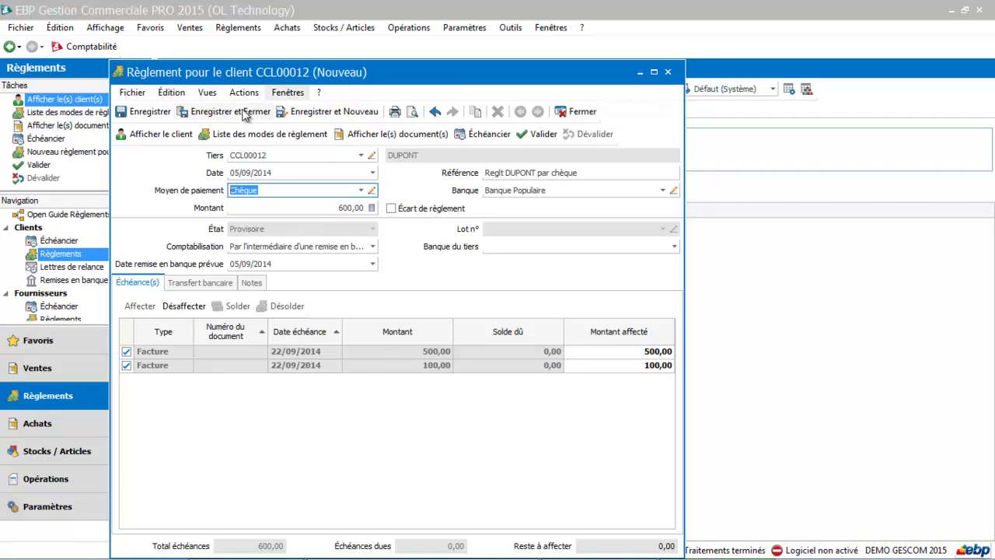
Validate the customer payment, confirm the validation and close the payment form
{"action": "left_click", "coordinate": [543, 136]}
{"action": "left_click", "coordinate": [564, 302]}
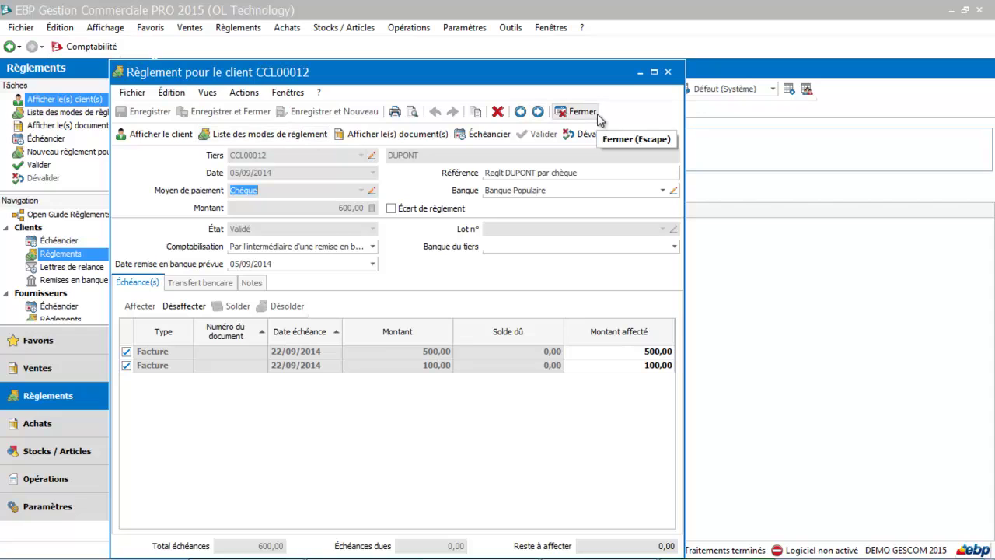
{"action": "left_click", "coordinate": [576, 115]}
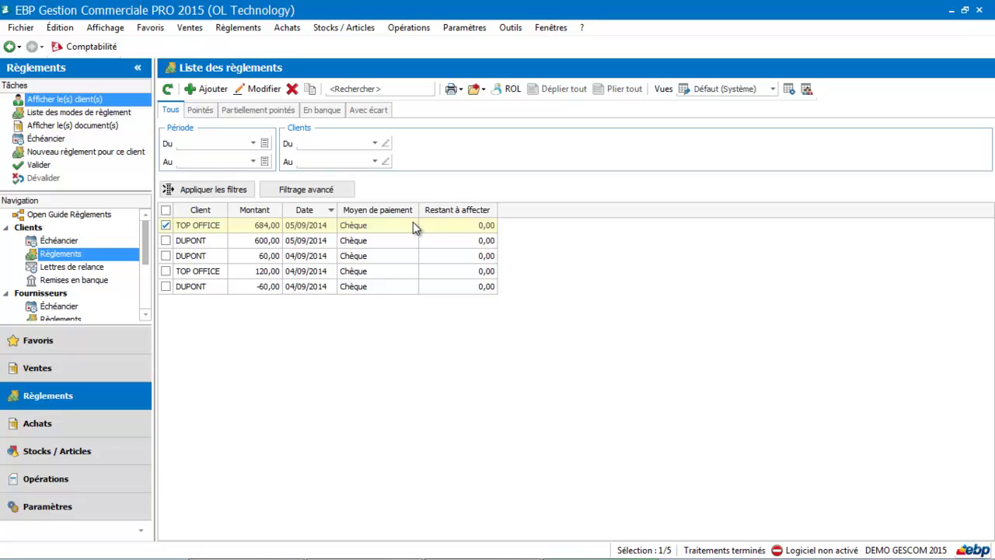
Add a new customer remise en banque with Chèque as the payment method and apply the filter to load the payments
{"action": "left_click", "coordinate": [104, 280]}
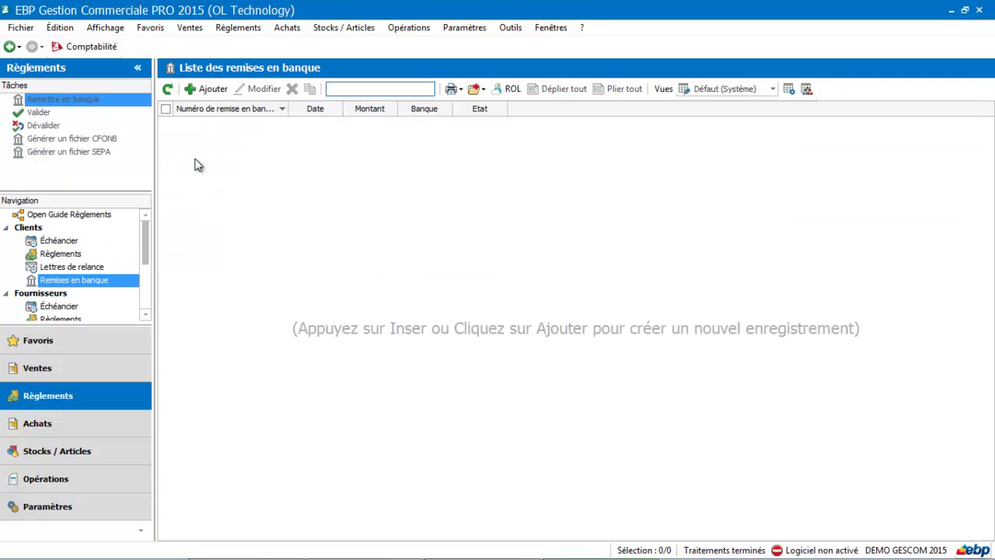
{"action": "left_click", "coordinate": [213, 90]}
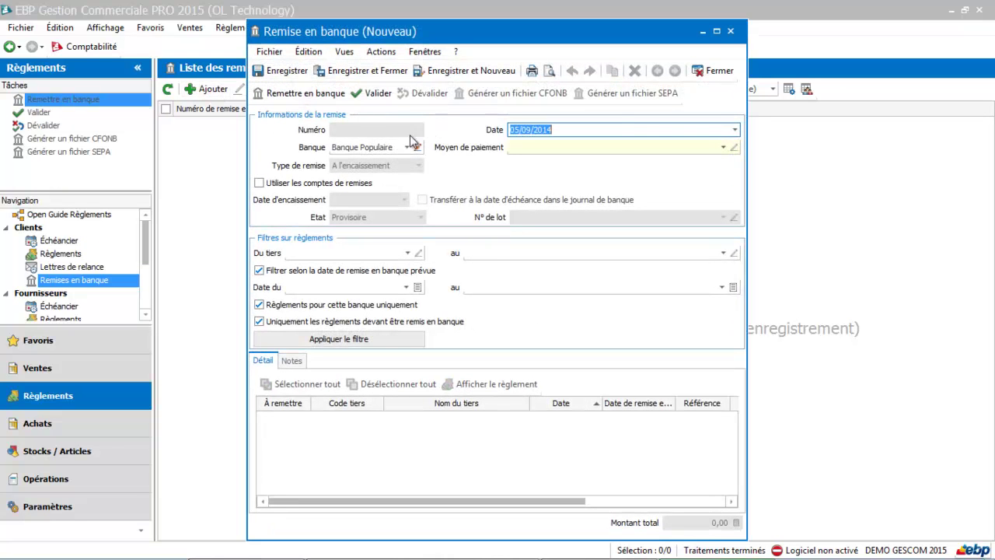
{"action": "left_click", "coordinate": [725, 148]}
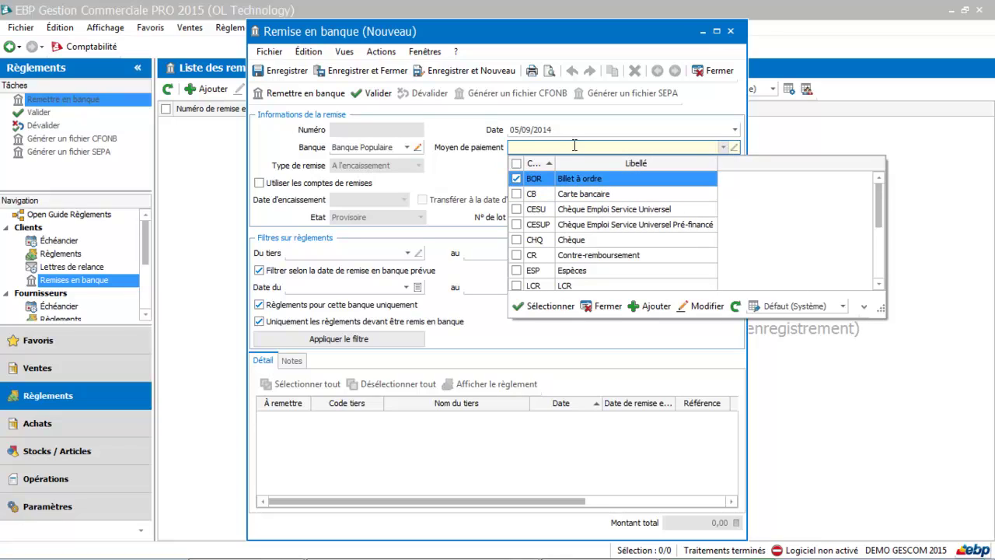
{"action": "left_click", "coordinate": [552, 240]}
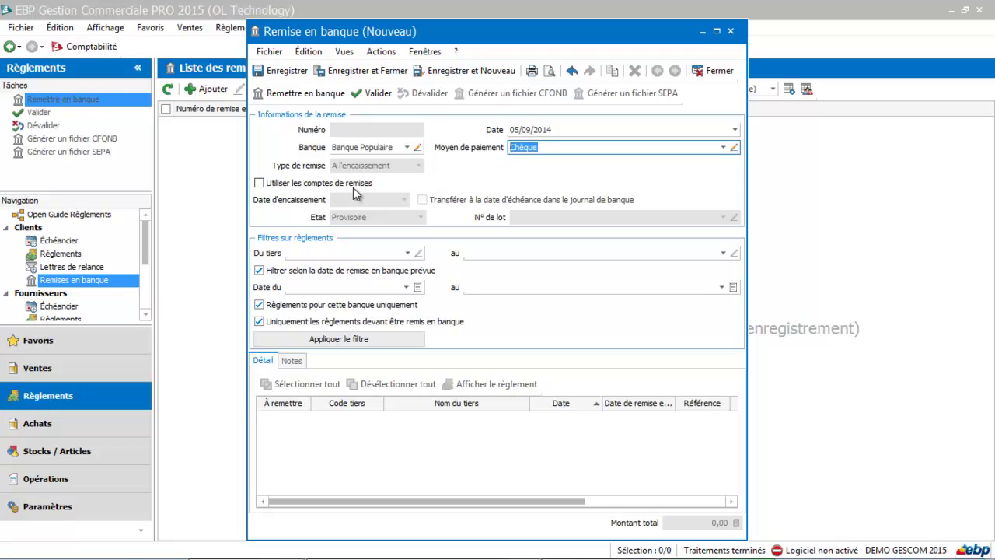
{"action": "left_click", "coordinate": [313, 340]}
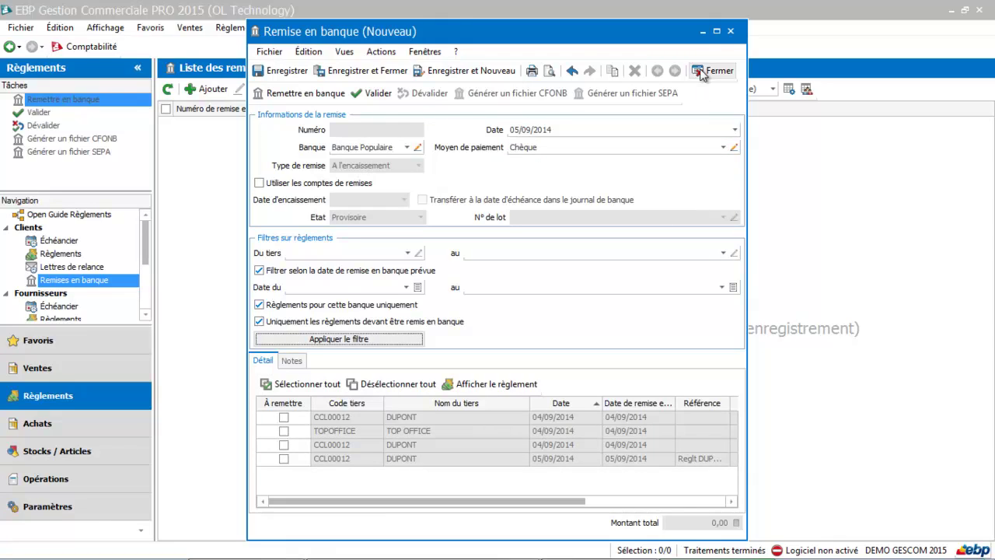
Mark all the listed payments as À remettre, then validate the remise en banque and confirm
{"action": "left_click", "coordinate": [717, 31]}
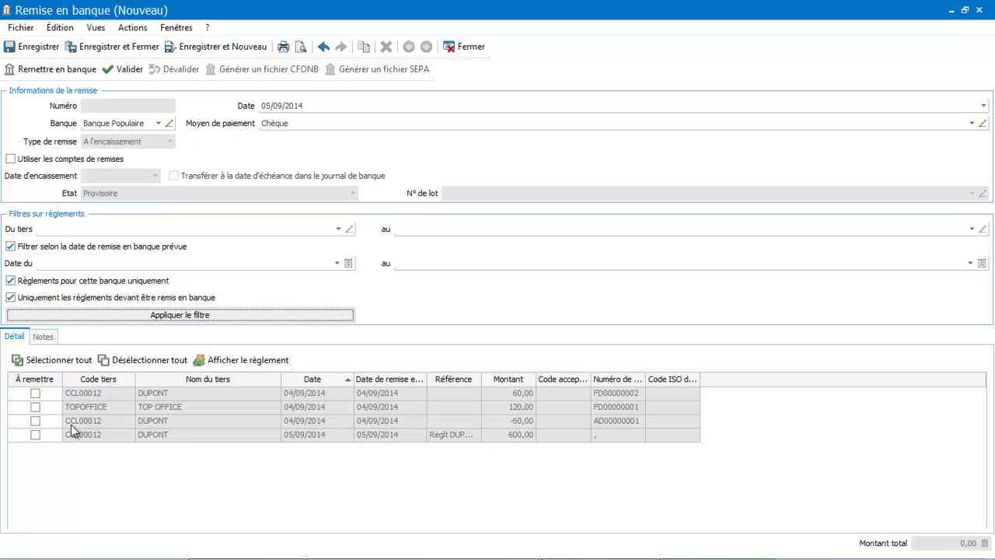
{"action": "left_click", "coordinate": [35, 393]}
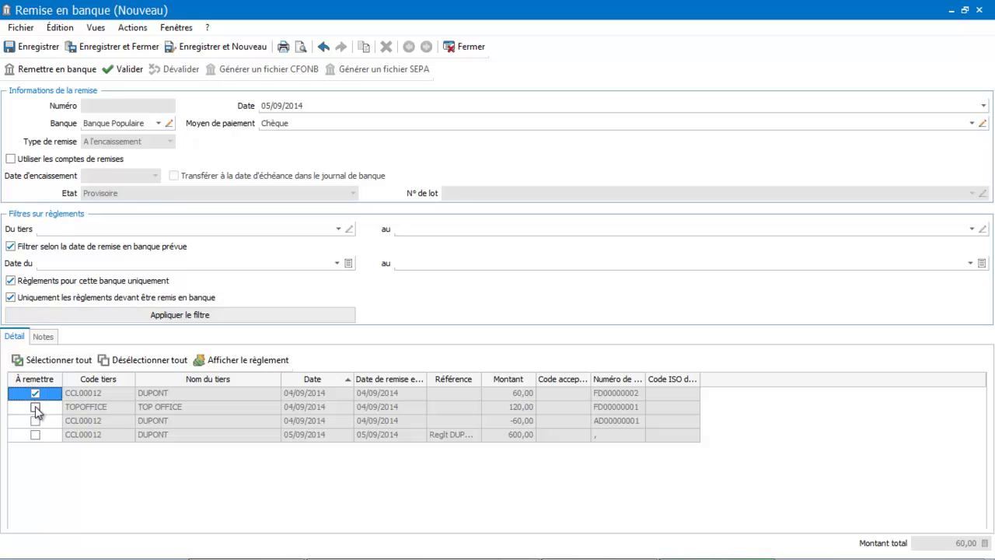
{"action": "left_click", "coordinate": [56, 363]}
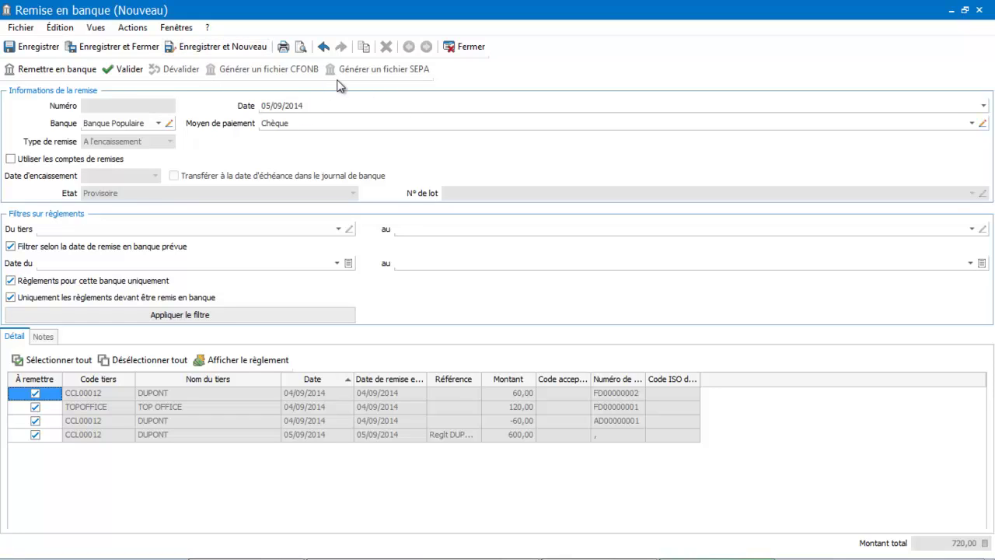
{"action": "left_click", "coordinate": [129, 75]}
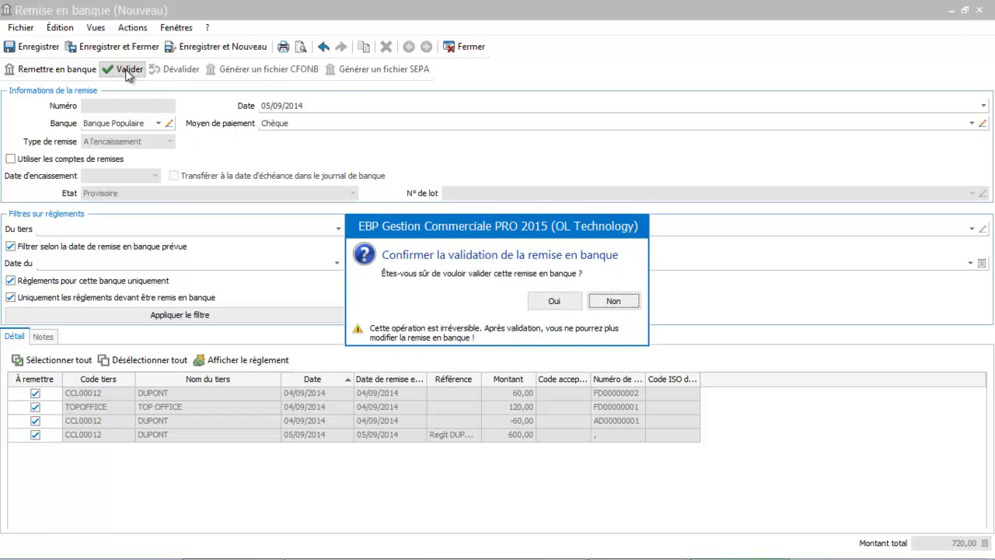
{"action": "left_click", "coordinate": [545, 302]}
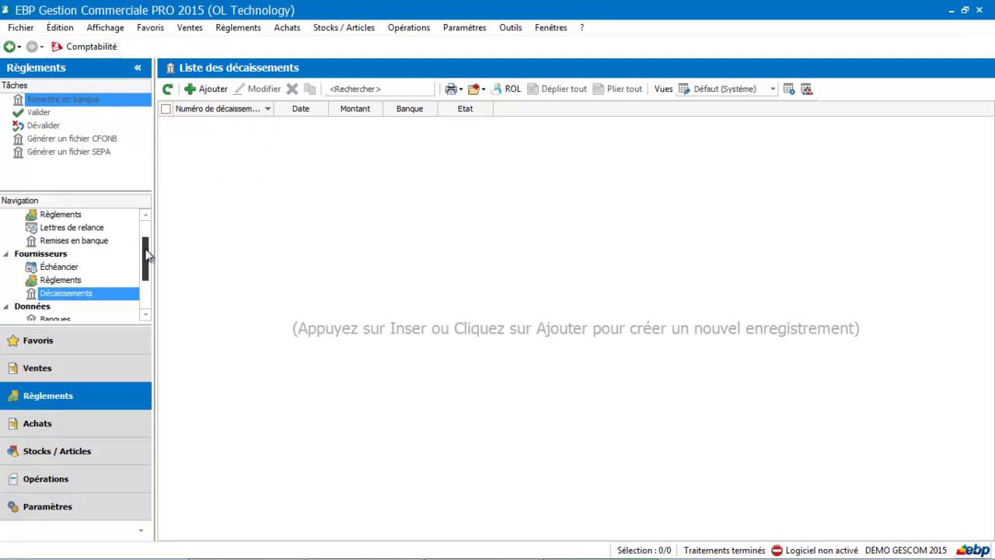
Open a new supplier décaissement to view its form, then close it without saving and return to the décaissements list
{"action": "left_click", "coordinate": [209, 90]}
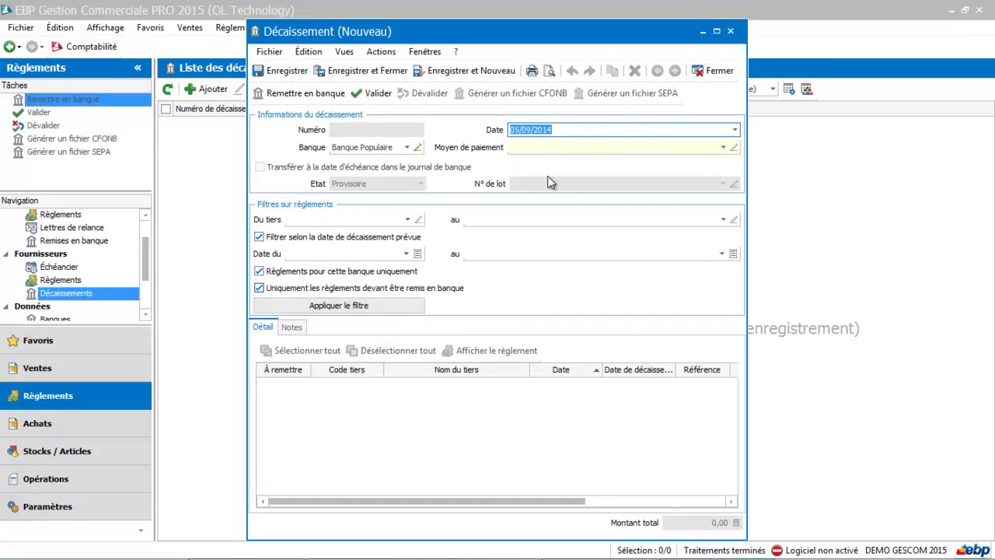
{"action": "left_click", "coordinate": [713, 71]}
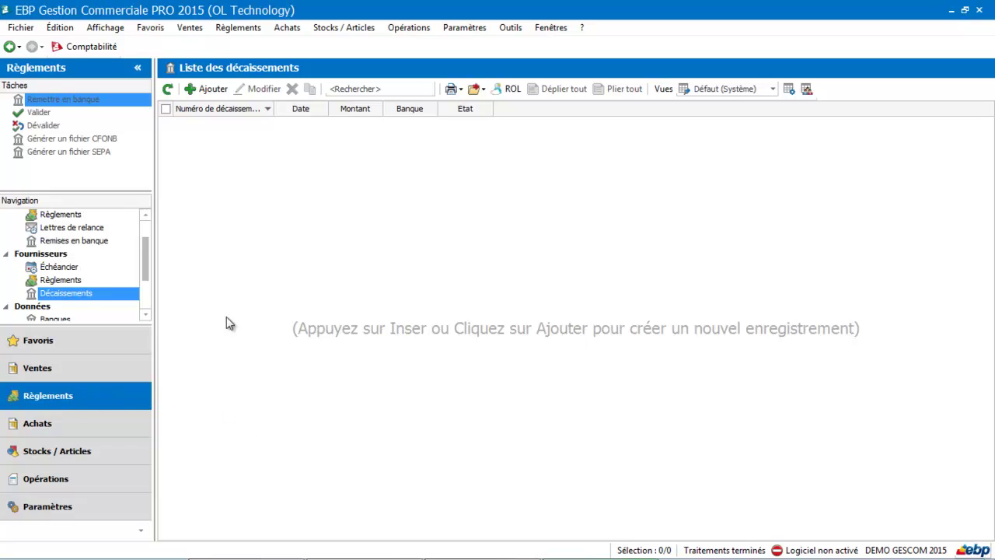
{"action": "left_click", "coordinate": [77, 293]}
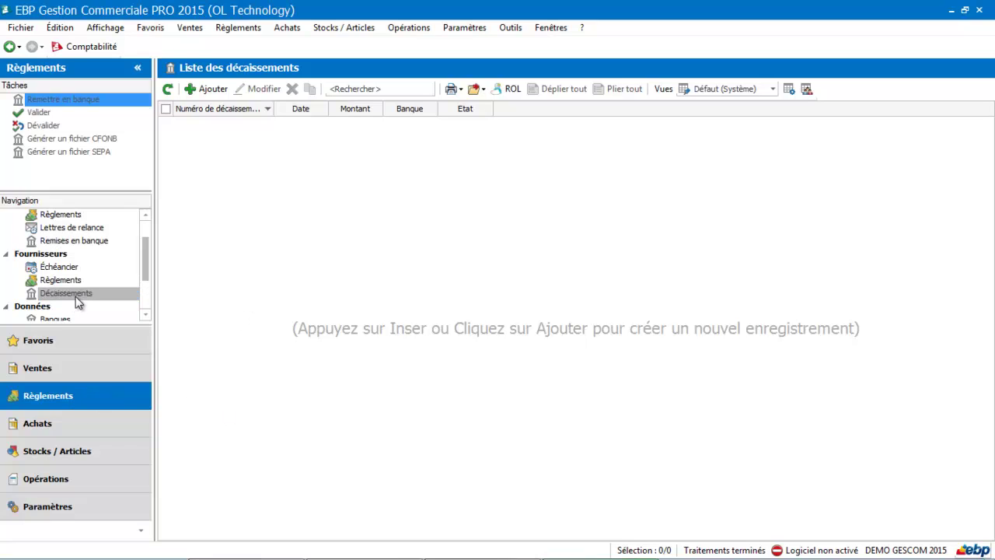